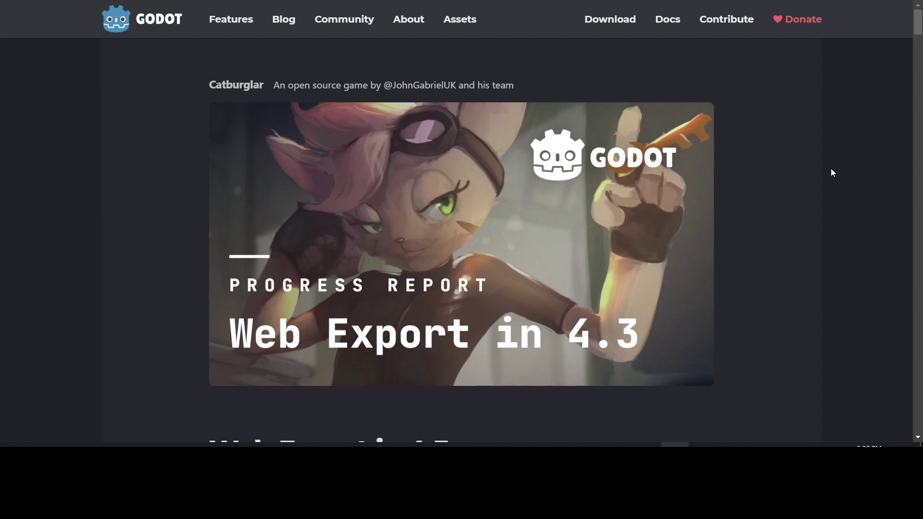
{"action": "scroll", "coordinate": [830, 173], "scroll_direction": "down", "scroll_amount": 3}
{"action": "scroll", "coordinate": [830, 172], "scroll_direction": "down", "scroll_amount": 2}
{"action": "scroll", "coordinate": [832, 173], "scroll_direction": "down", "scroll_amount": 1}
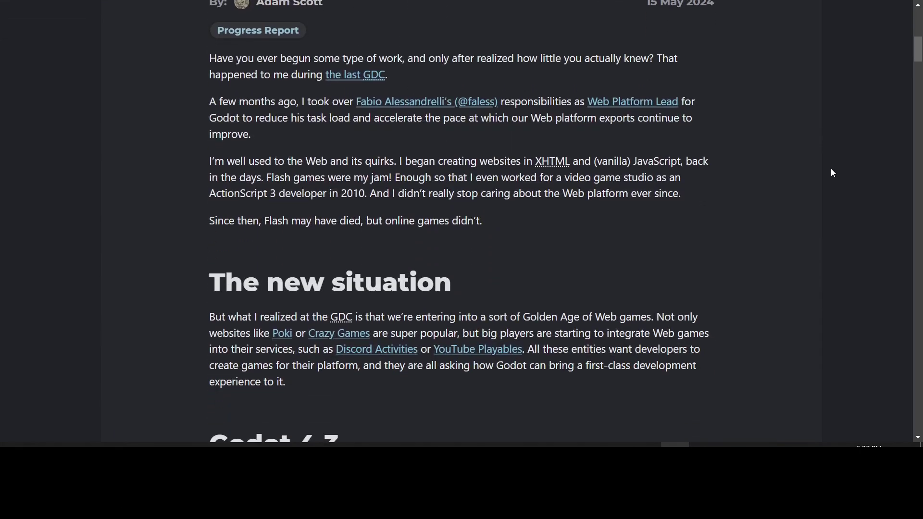
{"action": "scroll", "coordinate": [831, 173], "scroll_direction": "down", "scroll_amount": 3}
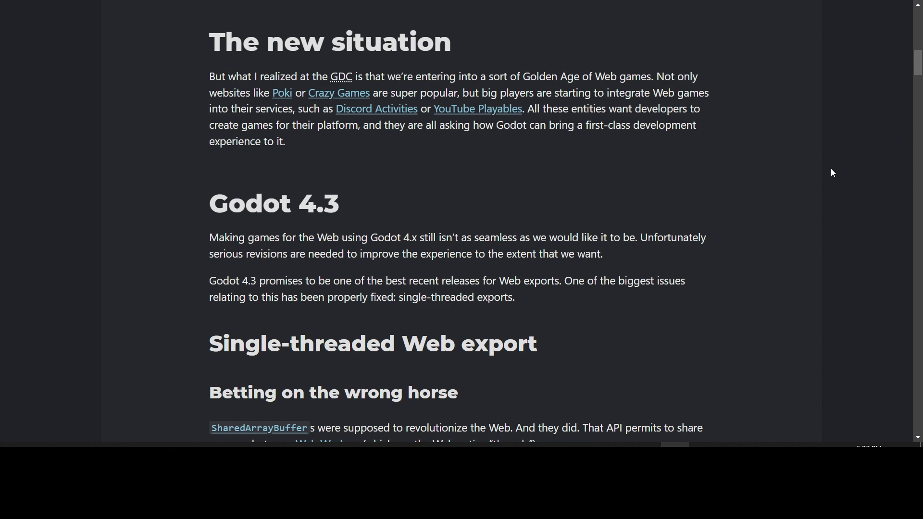
{"action": "scroll", "coordinate": [832, 172], "scroll_direction": "down", "scroll_amount": 3}
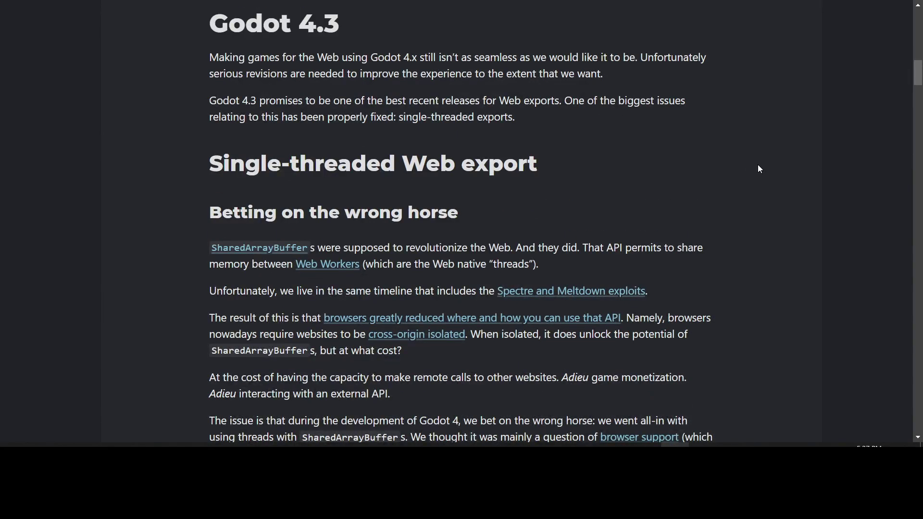
{"action": "scroll", "coordinate": [757, 169], "scroll_direction": "down", "scroll_amount": 2}
{"action": "scroll", "coordinate": [758, 169], "scroll_direction": "down", "scroll_amount": 1}
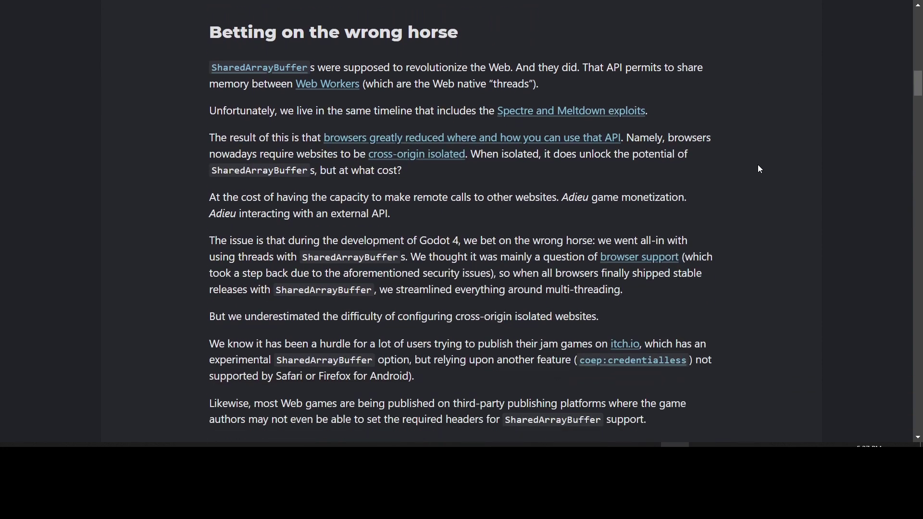
{"action": "scroll", "coordinate": [757, 170], "scroll_direction": "up", "scroll_amount": 1}
{"action": "scroll", "coordinate": [758, 169], "scroll_direction": "down", "scroll_amount": 1}
{"action": "scroll", "coordinate": [759, 170], "scroll_direction": "down", "scroll_amount": 2}
{"action": "scroll", "coordinate": [758, 169], "scroll_direction": "up", "scroll_amount": 2}
{"action": "scroll", "coordinate": [740, 177], "scroll_direction": "down", "scroll_amount": 4}
{"action": "scroll", "coordinate": [741, 177], "scroll_direction": "down", "scroll_amount": 1}
{"action": "scroll", "coordinate": [741, 177], "scroll_direction": "up", "scroll_amount": 1}
{"action": "scroll", "coordinate": [741, 177], "scroll_direction": "down", "scroll_amount": 1}
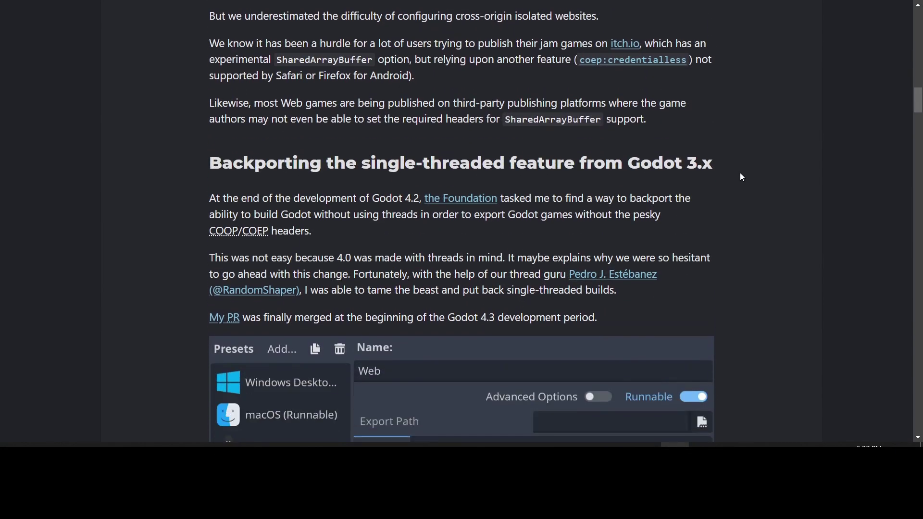
{"action": "scroll", "coordinate": [741, 177], "scroll_direction": "down", "scroll_amount": 1}
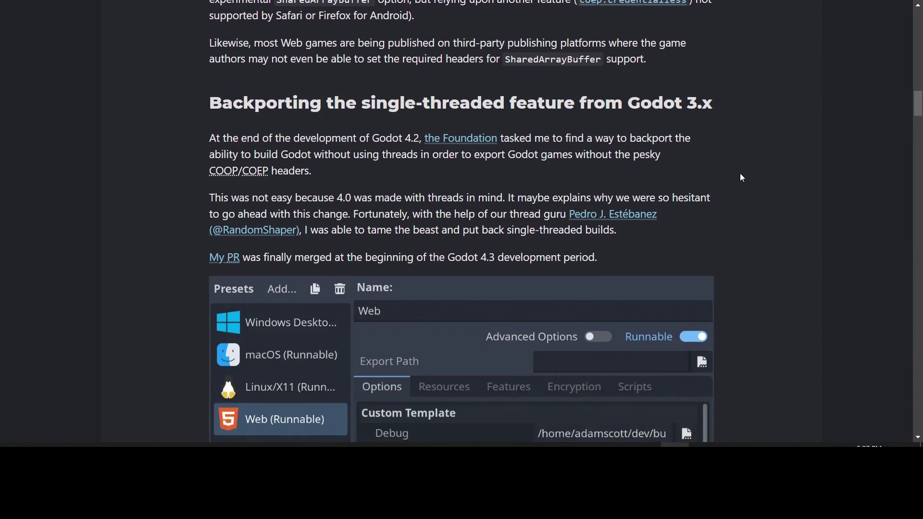
{"action": "scroll", "coordinate": [741, 177], "scroll_direction": "up", "scroll_amount": 2}
{"action": "scroll", "coordinate": [741, 177], "scroll_direction": "down", "scroll_amount": 2}
{"action": "scroll", "coordinate": [740, 177], "scroll_direction": "down", "scroll_amount": 2}
{"action": "scroll", "coordinate": [741, 176], "scroll_direction": "up", "scroll_amount": 1}
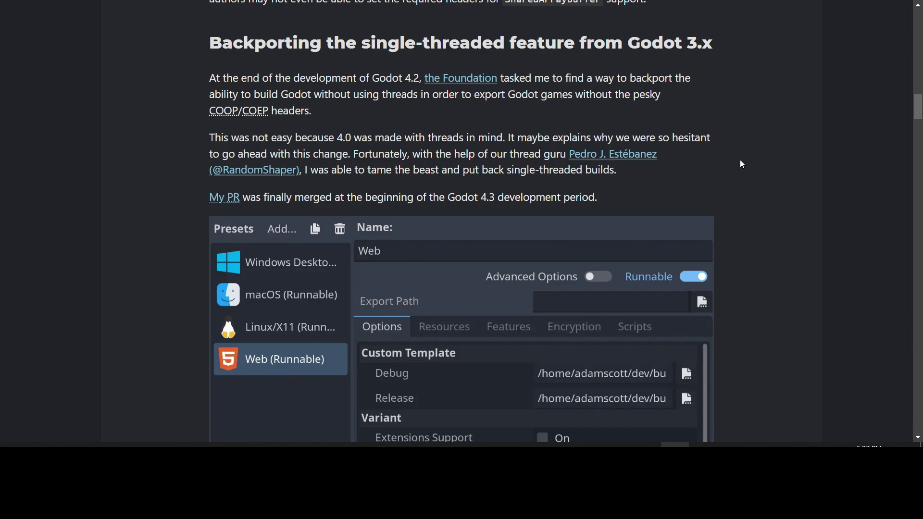
{"action": "scroll", "coordinate": [753, 149], "scroll_direction": "down", "scroll_amount": 1}
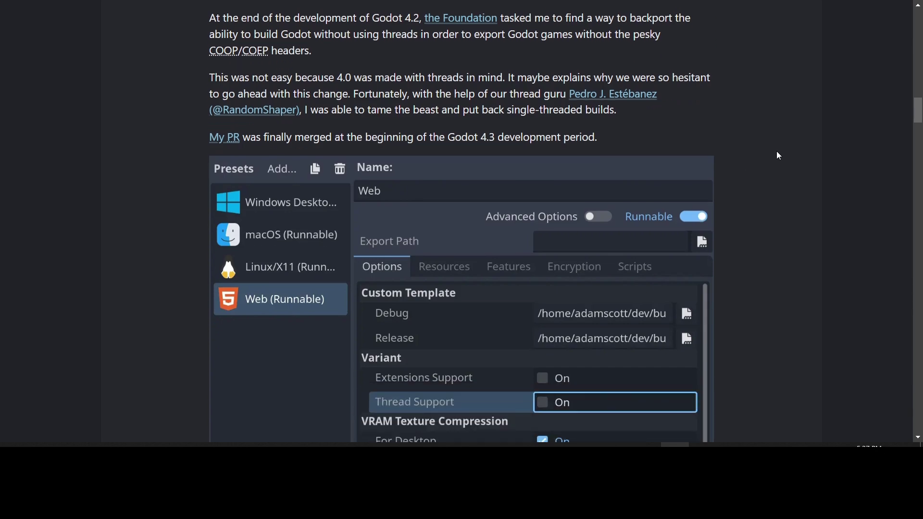
{"action": "mouse_move", "coordinate": [919, 102]}
{"action": "left_mouse_down"}
{"action": "mouse_move", "coordinate": [919, 21]}
{"action": "mouse_move", "coordinate": [919, 99]}
{"action": "left_mouse_up"}
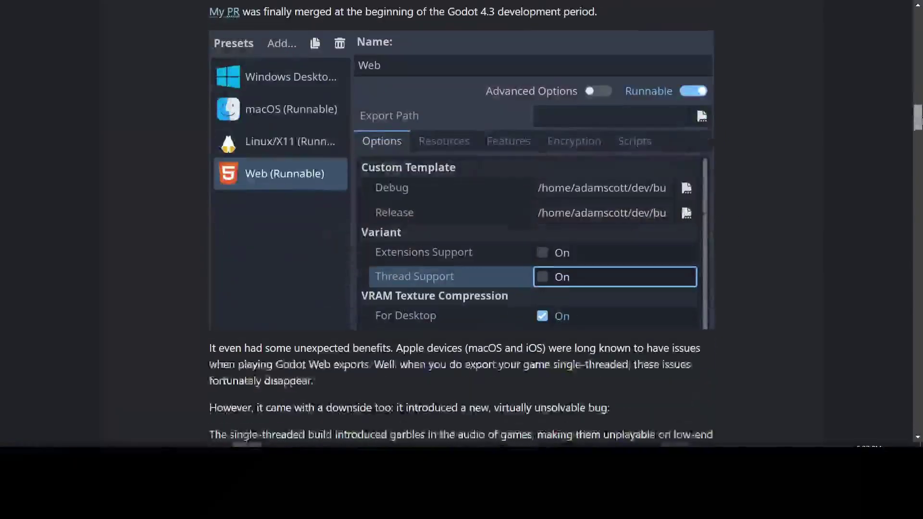
{"action": "scroll", "coordinate": [772, 114], "scroll_direction": "down", "scroll_amount": 3}
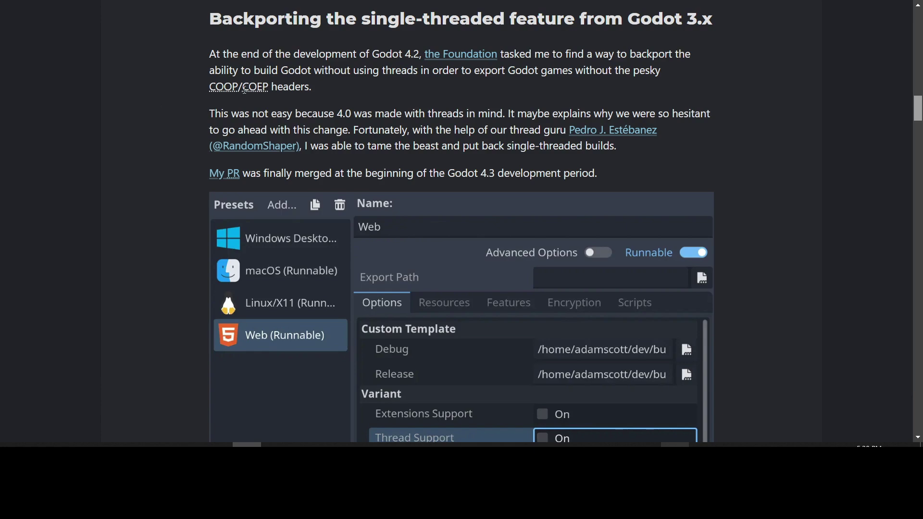
{"action": "scroll", "coordinate": [357, 97], "scroll_direction": "up", "scroll_amount": 4}
{"action": "scroll", "coordinate": [490, 166], "scroll_direction": "up", "scroll_amount": 3}
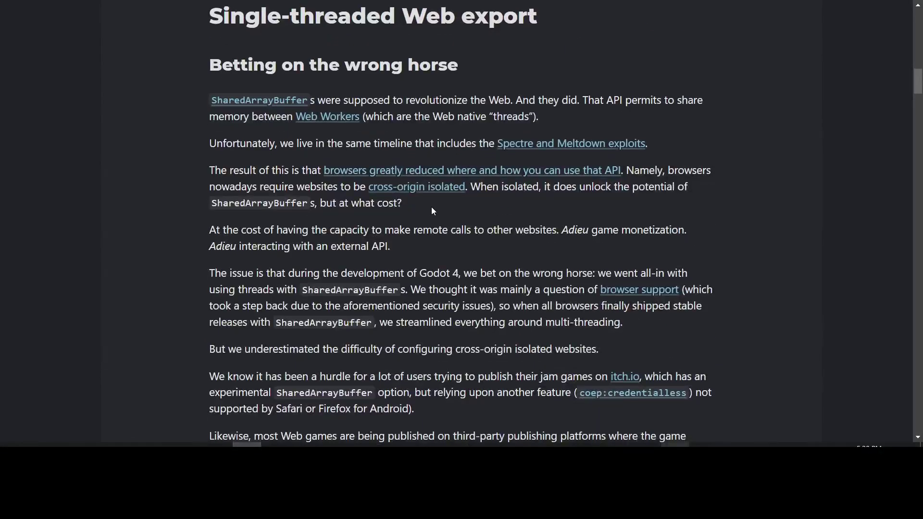
{"action": "scroll", "coordinate": [399, 94], "scroll_direction": "down", "scroll_amount": 4}
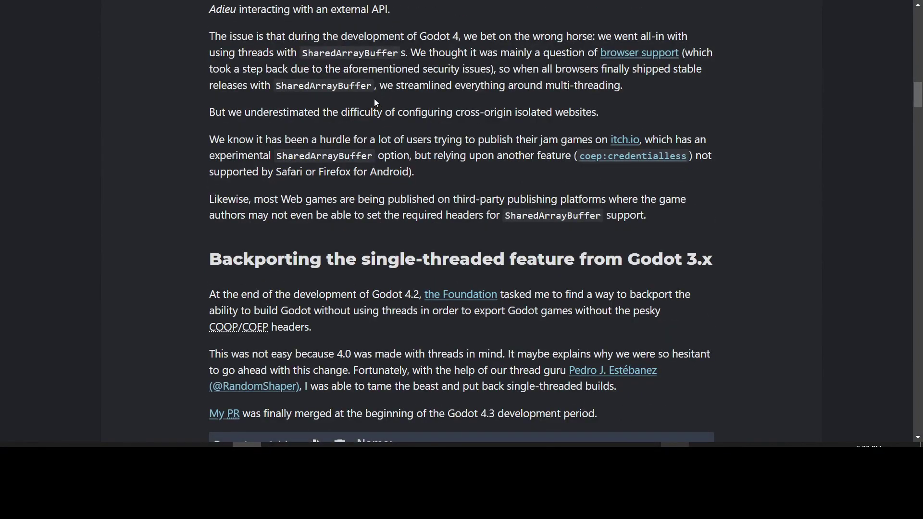
{"action": "scroll", "coordinate": [433, 109], "scroll_direction": "down", "scroll_amount": 5}
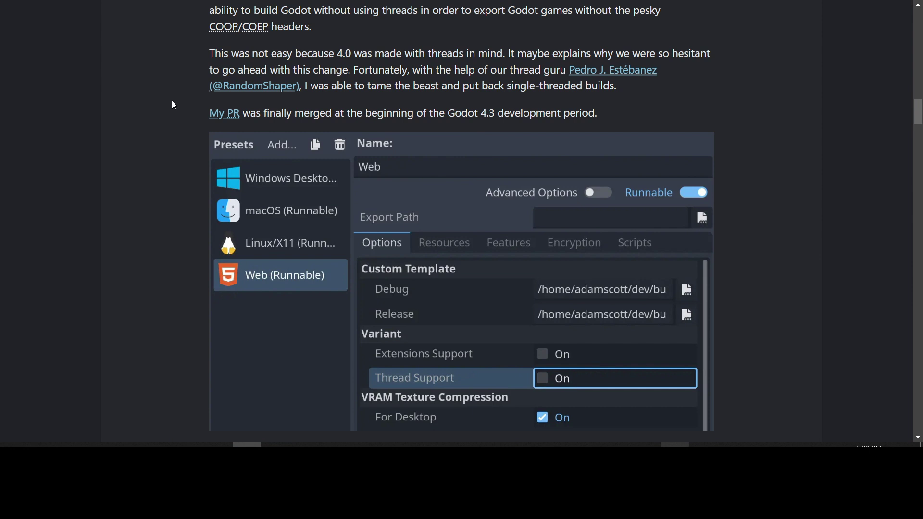
{"action": "scroll", "coordinate": [172, 101], "scroll_direction": "down", "scroll_amount": 1}
{"action": "scroll", "coordinate": [172, 100], "scroll_direction": "up", "scroll_amount": 1}
{"action": "scroll", "coordinate": [177, 109], "scroll_direction": "down", "scroll_amount": 1}
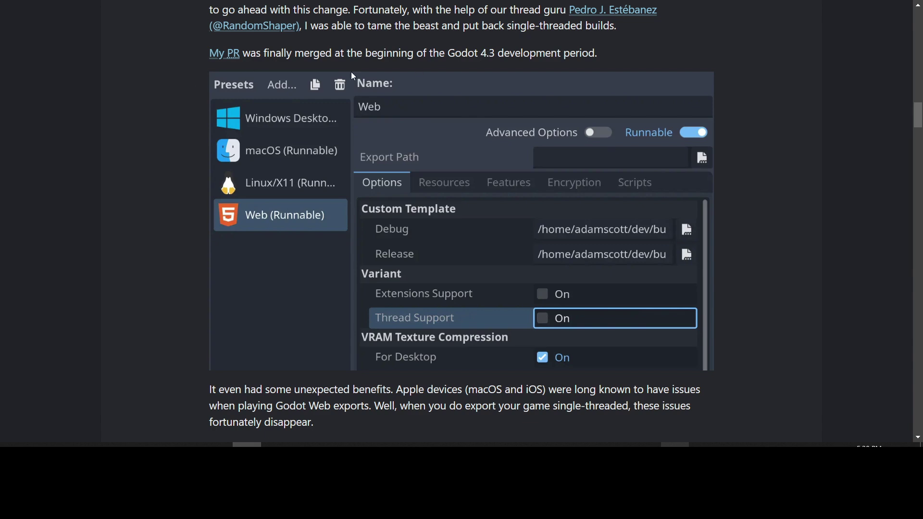
{"action": "scroll", "coordinate": [166, 119], "scroll_direction": "down", "scroll_amount": 3}
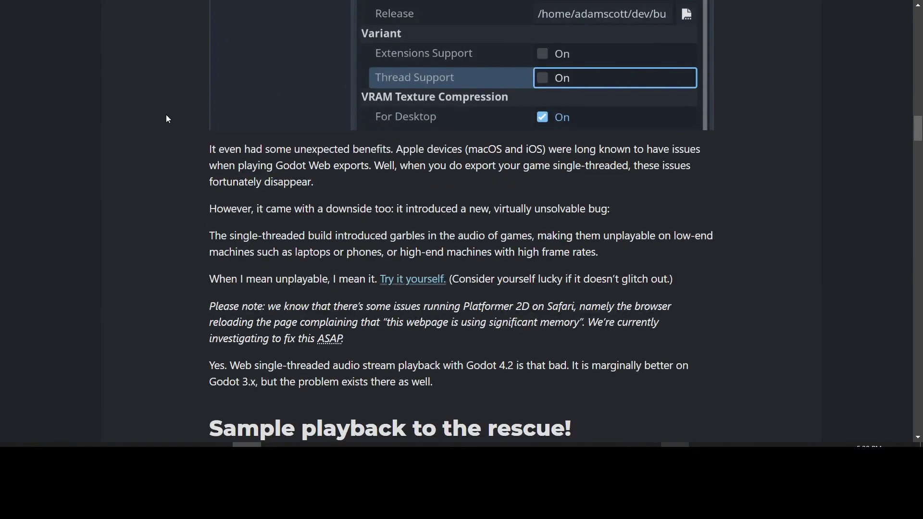
{"action": "scroll", "coordinate": [165, 118], "scroll_direction": "down", "scroll_amount": 2}
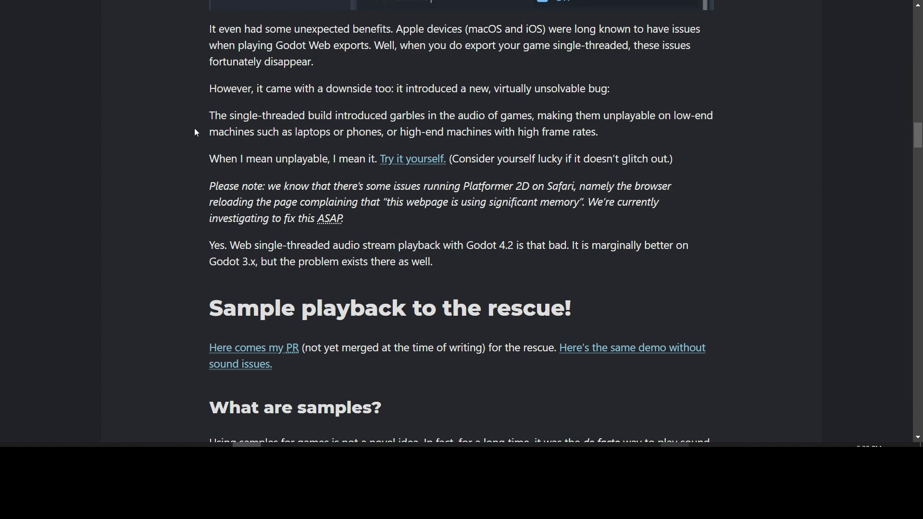
{"action": "scroll", "coordinate": [190, 147], "scroll_direction": "down", "scroll_amount": 3}
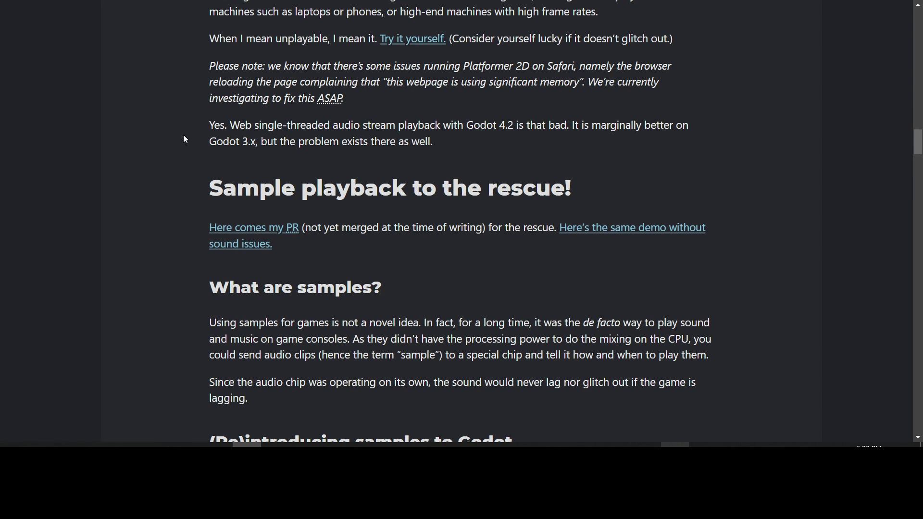
{"action": "scroll", "coordinate": [191, 139], "scroll_direction": "down", "scroll_amount": 3}
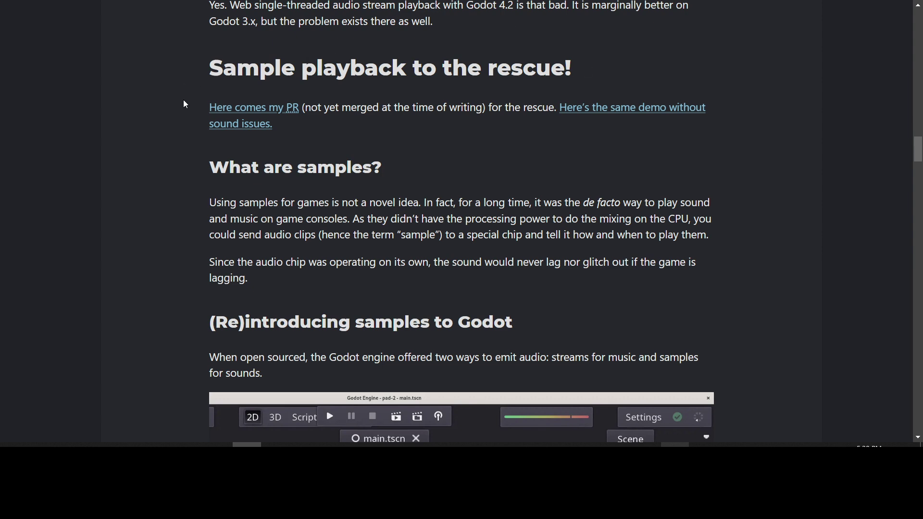
{"action": "scroll", "coordinate": [190, 91], "scroll_direction": "down", "scroll_amount": 3}
{"action": "scroll", "coordinate": [189, 92], "scroll_direction": "down", "scroll_amount": 10}
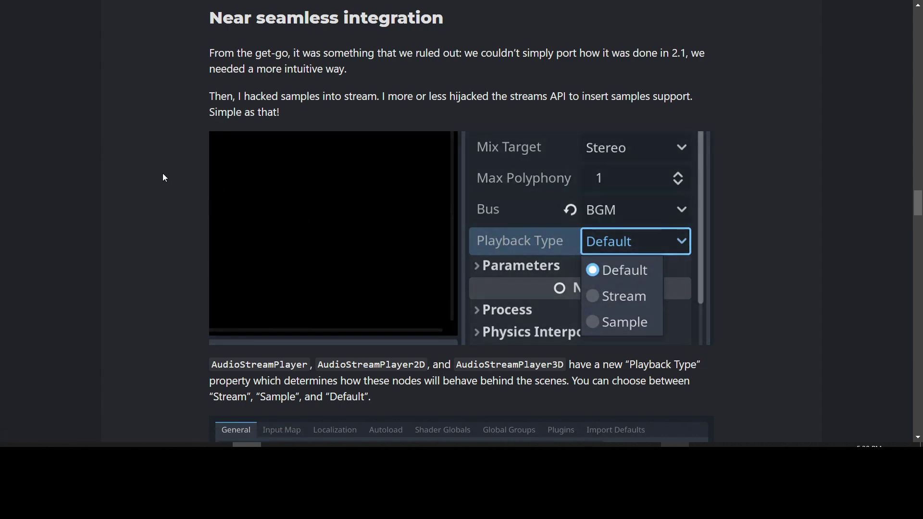
{"action": "scroll", "coordinate": [193, 171], "scroll_direction": "up", "scroll_amount": 3}
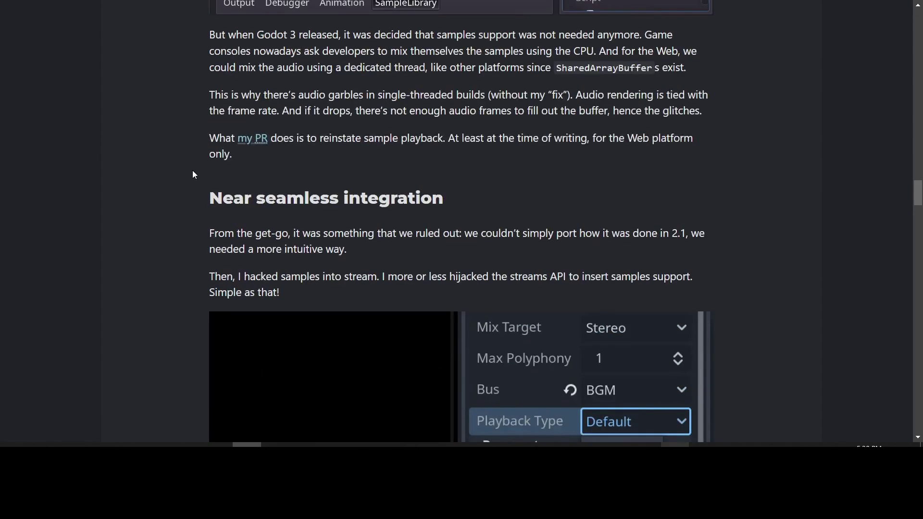
{"action": "scroll", "coordinate": [192, 171], "scroll_direction": "up", "scroll_amount": 2}
{"action": "scroll", "coordinate": [193, 174], "scroll_direction": "up", "scroll_amount": 2}
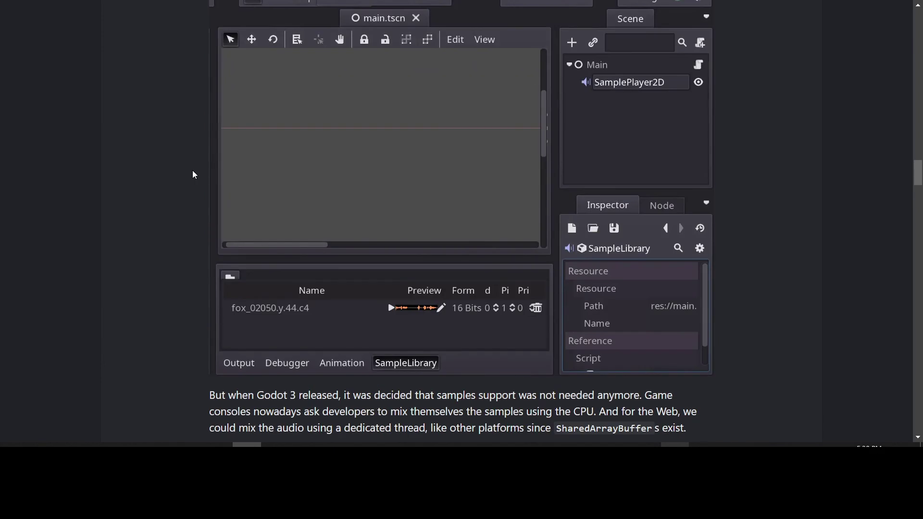
{"action": "scroll", "coordinate": [192, 174], "scroll_direction": "up", "scroll_amount": 1}
{"action": "scroll", "coordinate": [192, 174], "scroll_direction": "up", "scroll_amount": 3}
{"action": "scroll", "coordinate": [193, 175], "scroll_direction": "up", "scroll_amount": 1}
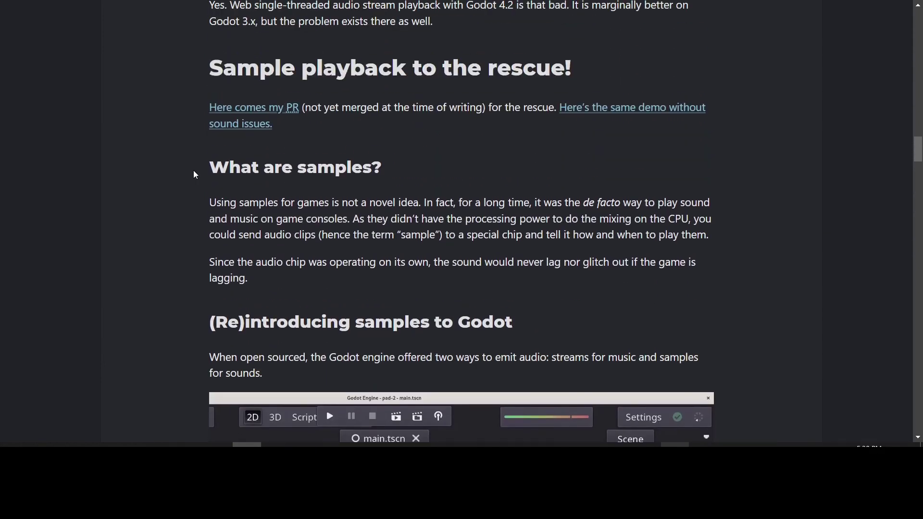
{"action": "scroll", "coordinate": [193, 173], "scroll_direction": "up", "scroll_amount": 3}
{"action": "scroll", "coordinate": [193, 174], "scroll_direction": "up", "scroll_amount": 1}
{"action": "scroll", "coordinate": [193, 174], "scroll_direction": "down", "scroll_amount": 6}
{"action": "scroll", "coordinate": [193, 174], "scroll_direction": "down", "scroll_amount": 5}
{"action": "scroll", "coordinate": [194, 173], "scroll_direction": "down", "scroll_amount": 4}
{"action": "scroll", "coordinate": [193, 174], "scroll_direction": "down", "scroll_amount": 3}
{"action": "scroll", "coordinate": [194, 170], "scroll_direction": "down", "scroll_amount": 2}
{"action": "scroll", "coordinate": [193, 170], "scroll_direction": "up", "scroll_amount": 2}
{"action": "scroll", "coordinate": [194, 169], "scroll_direction": "up", "scroll_amount": 3}
{"action": "scroll", "coordinate": [193, 170], "scroll_direction": "down", "scroll_amount": 1}
{"action": "scroll", "coordinate": [175, 123], "scroll_direction": "down", "scroll_amount": 2}
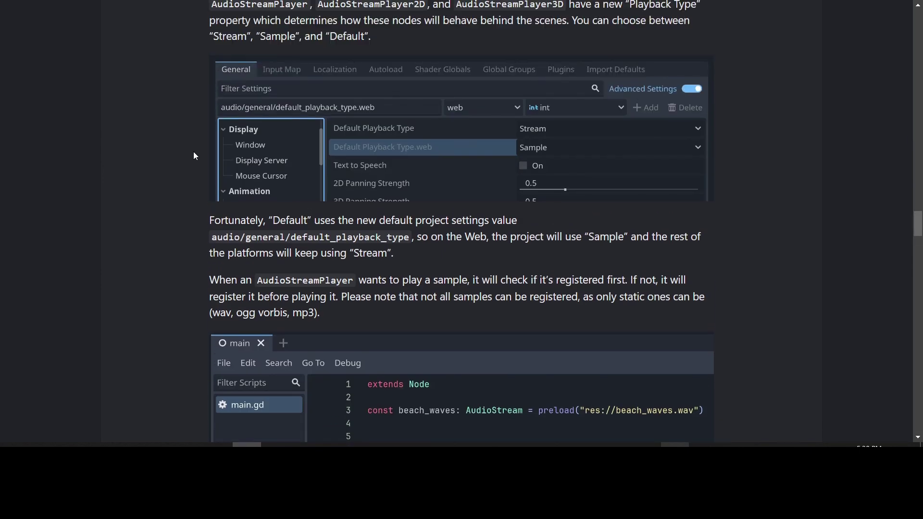
{"action": "scroll", "coordinate": [167, 141], "scroll_direction": "down", "scroll_amount": 2}
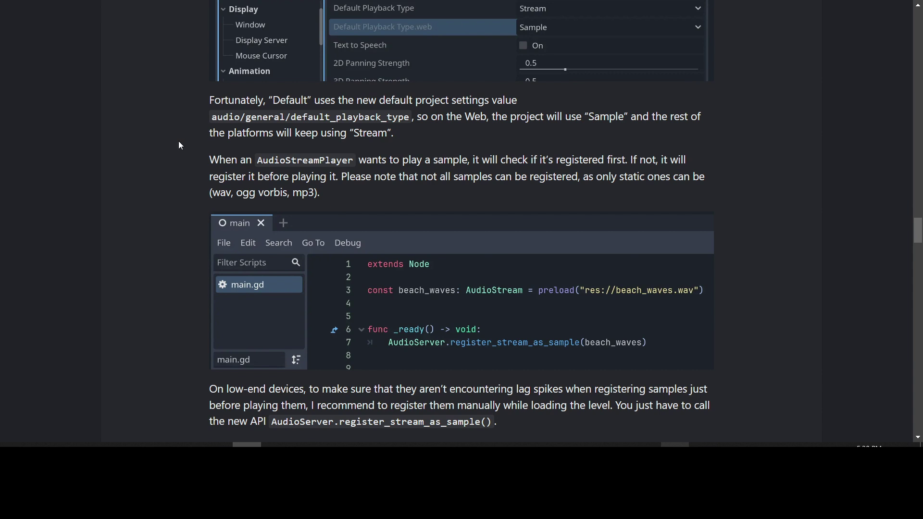
{"action": "scroll", "coordinate": [178, 145], "scroll_direction": "down", "scroll_amount": 2}
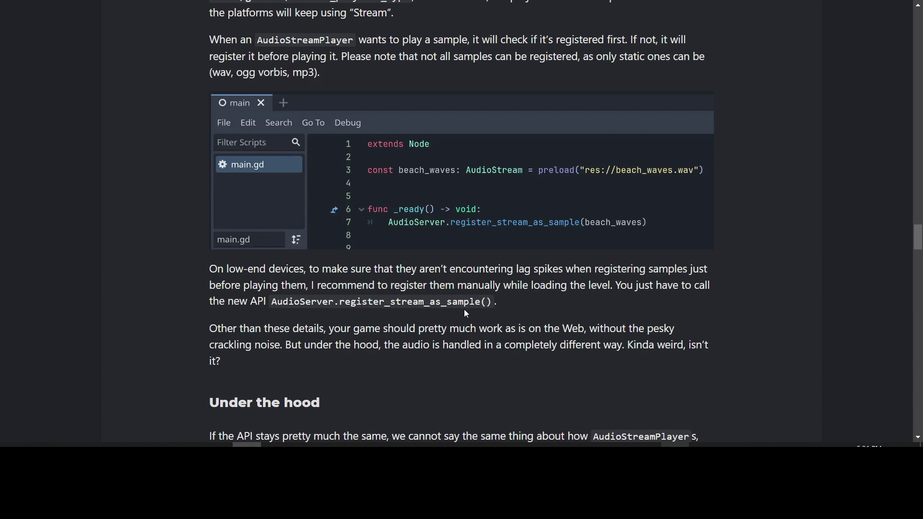
{"action": "scroll", "coordinate": [189, 301], "scroll_direction": "down", "scroll_amount": 5}
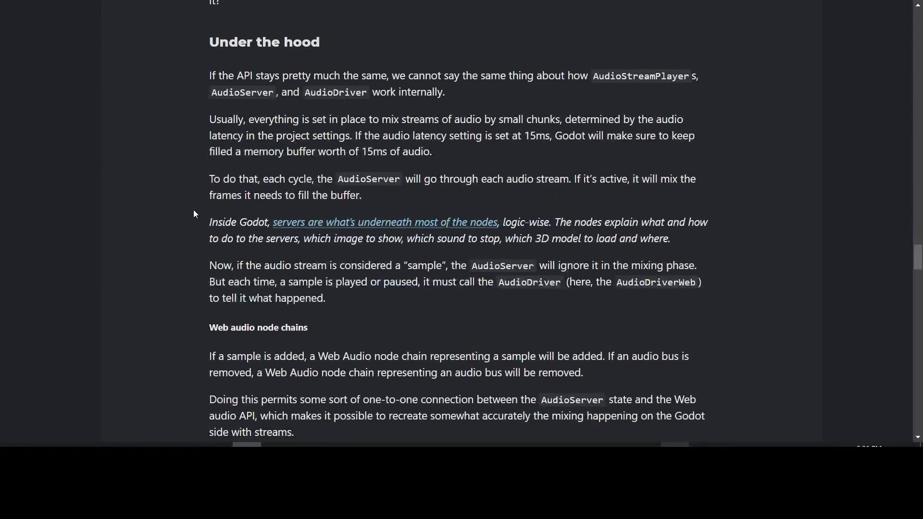
{"action": "scroll", "coordinate": [192, 207], "scroll_direction": "up", "scroll_amount": 2}
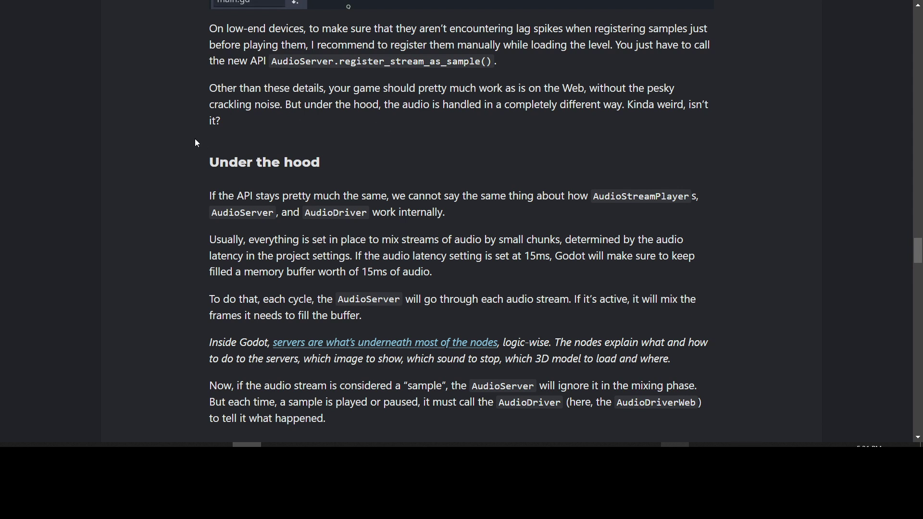
{"action": "scroll", "coordinate": [184, 142], "scroll_direction": "down", "scroll_amount": 2}
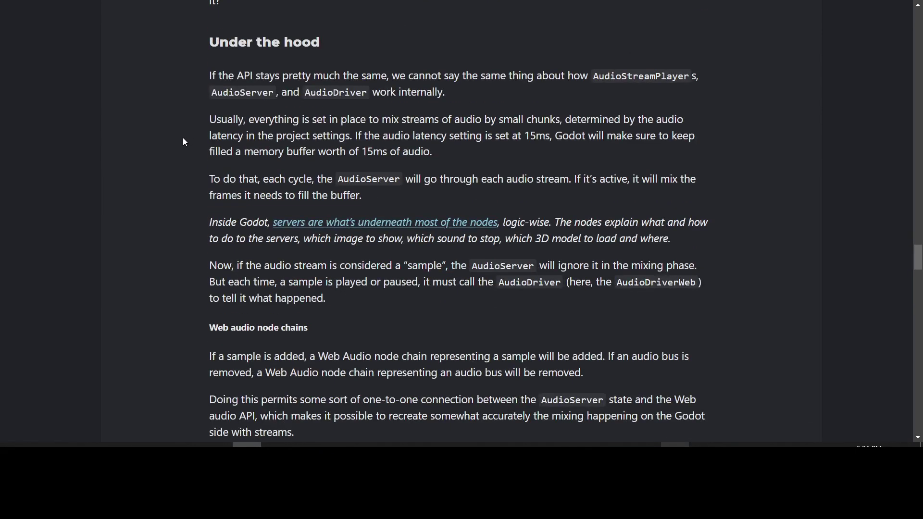
{"action": "scroll", "coordinate": [183, 141], "scroll_direction": "down", "scroll_amount": 1}
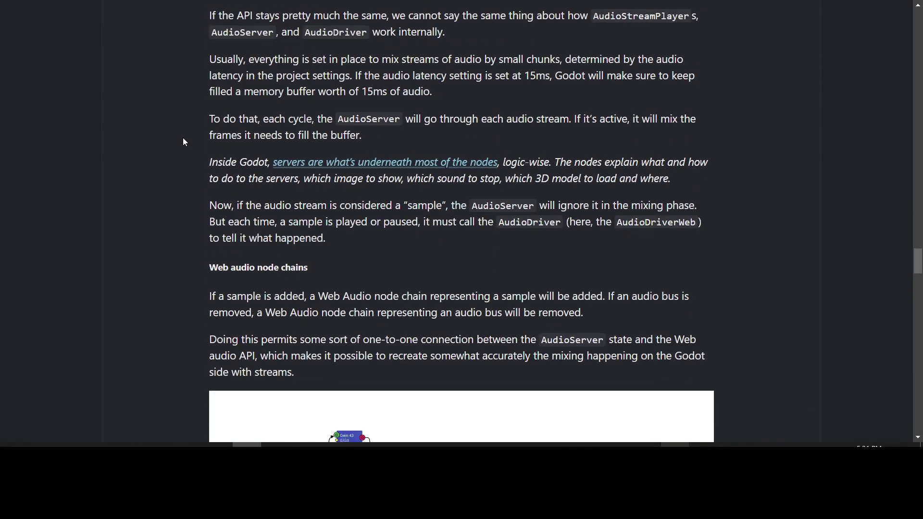
{"action": "scroll", "coordinate": [183, 139], "scroll_direction": "down", "scroll_amount": 4}
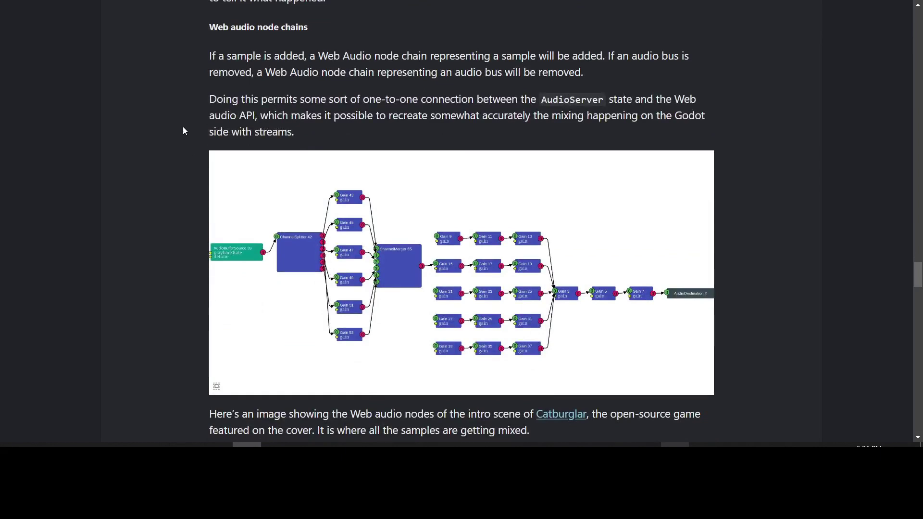
{"action": "scroll", "coordinate": [179, 159], "scroll_direction": "down", "scroll_amount": 3}
{"action": "scroll", "coordinate": [179, 160], "scroll_direction": "up", "scroll_amount": 2}
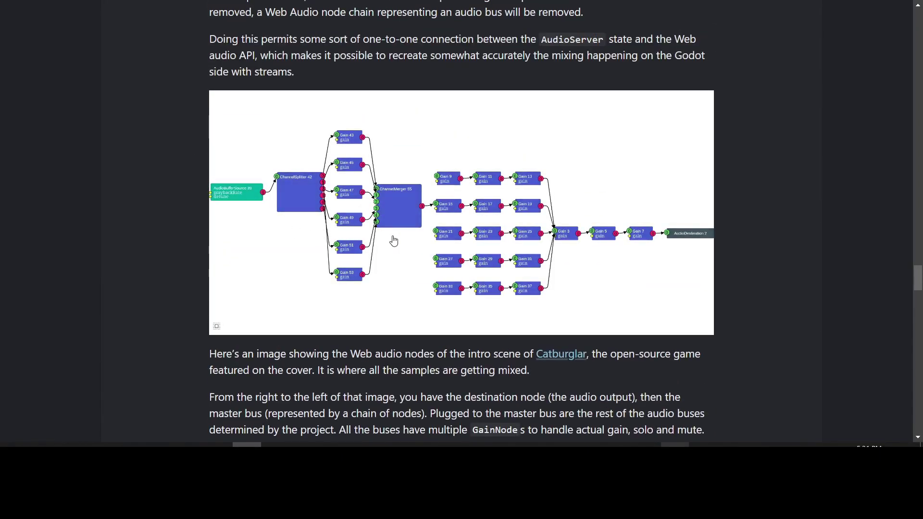
{"action": "scroll", "coordinate": [175, 153], "scroll_direction": "down", "scroll_amount": 2}
{"action": "scroll", "coordinate": [144, 151], "scroll_direction": "down", "scroll_amount": 3}
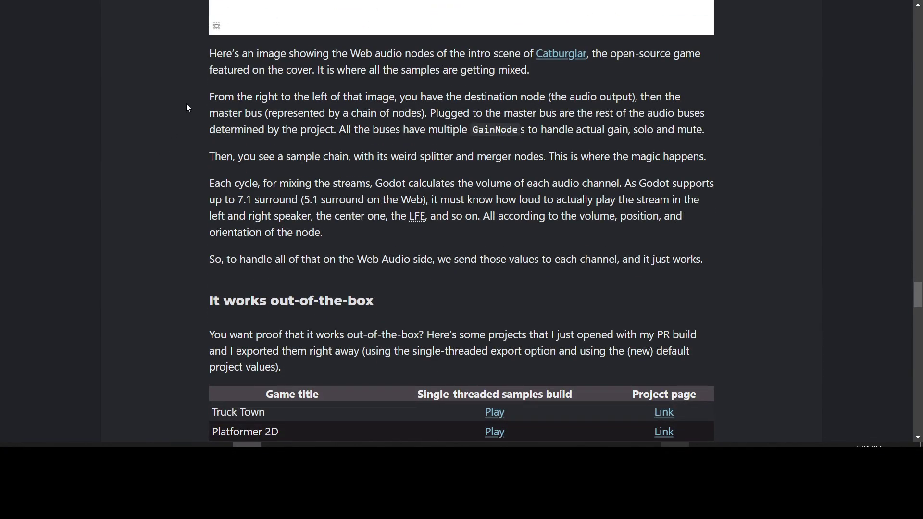
{"action": "scroll", "coordinate": [186, 104], "scroll_direction": "down", "scroll_amount": 1}
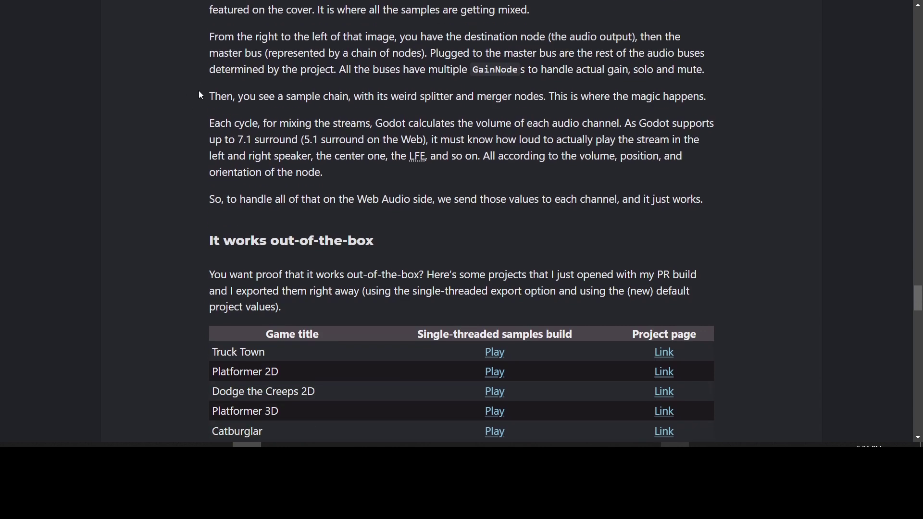
{"action": "scroll", "coordinate": [187, 137], "scroll_direction": "down", "scroll_amount": 4}
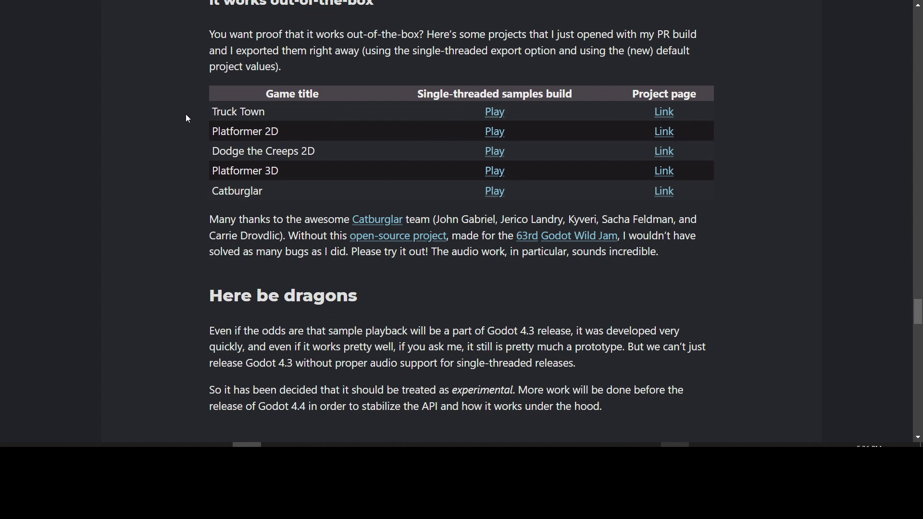
{"action": "scroll", "coordinate": [186, 117], "scroll_direction": "down", "scroll_amount": 3}
{"action": "scroll", "coordinate": [186, 114], "scroll_direction": "up", "scroll_amount": 3}
{"action": "scroll", "coordinate": [201, 132], "scroll_direction": "down", "scroll_amount": 4}
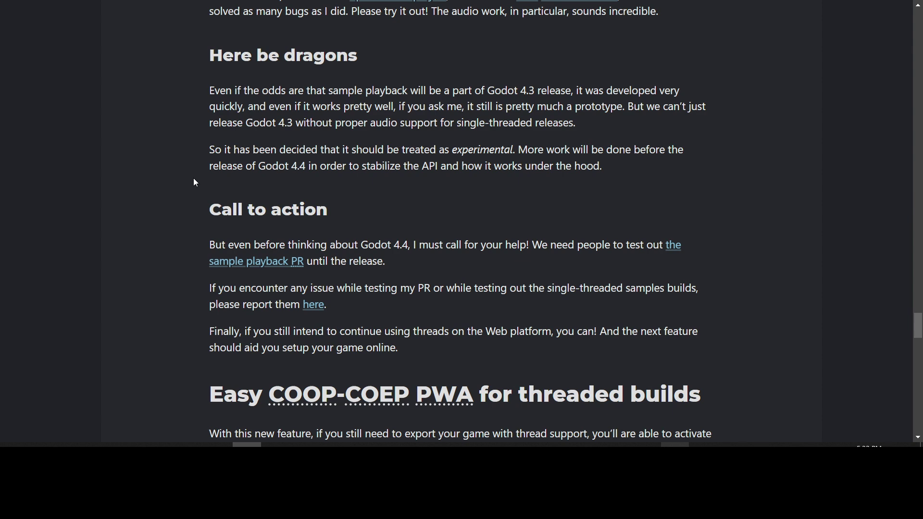
{"action": "scroll", "coordinate": [186, 153], "scroll_direction": "down", "scroll_amount": 3}
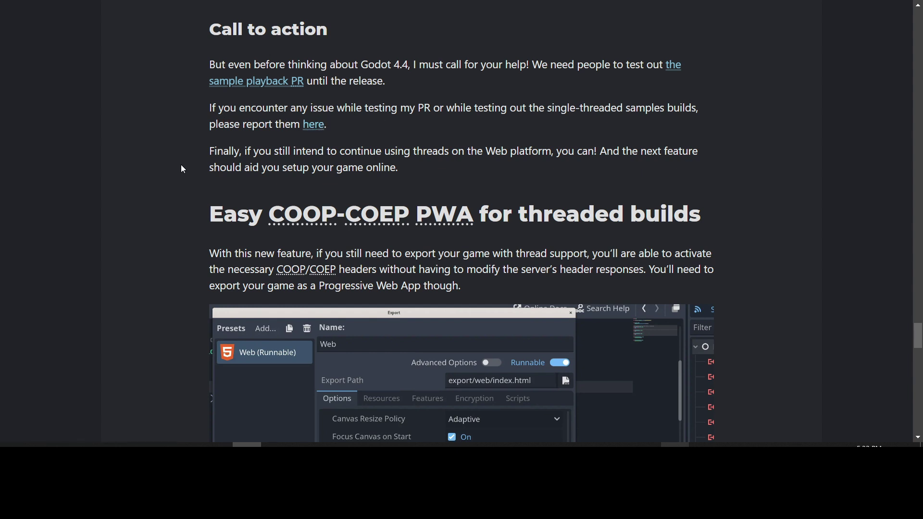
{"action": "scroll", "coordinate": [181, 164], "scroll_direction": "down", "scroll_amount": 3}
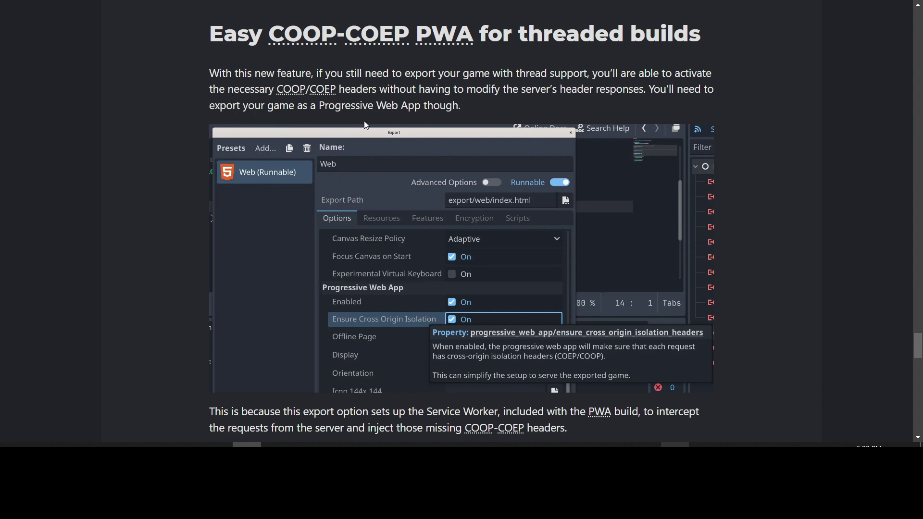
{"action": "scroll", "coordinate": [183, 122], "scroll_direction": "down", "scroll_amount": 6}
{"action": "scroll", "coordinate": [182, 123], "scroll_direction": "up", "scroll_amount": 1}
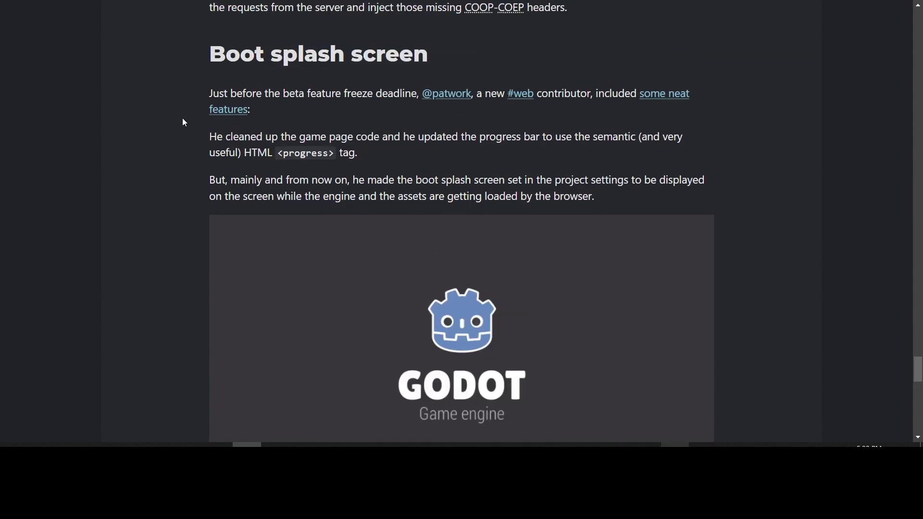
{"action": "scroll", "coordinate": [183, 123], "scroll_direction": "down", "scroll_amount": 1}
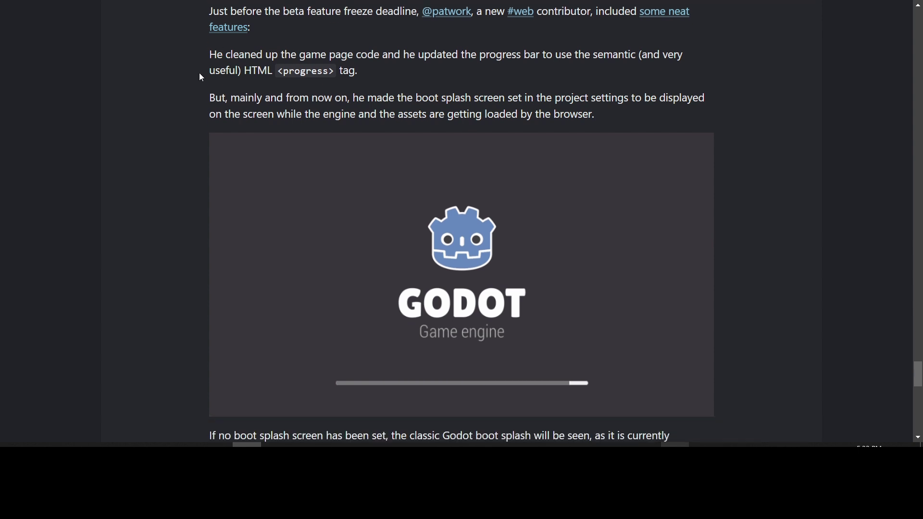
{"action": "scroll", "coordinate": [199, 73], "scroll_direction": "down", "scroll_amount": 1}
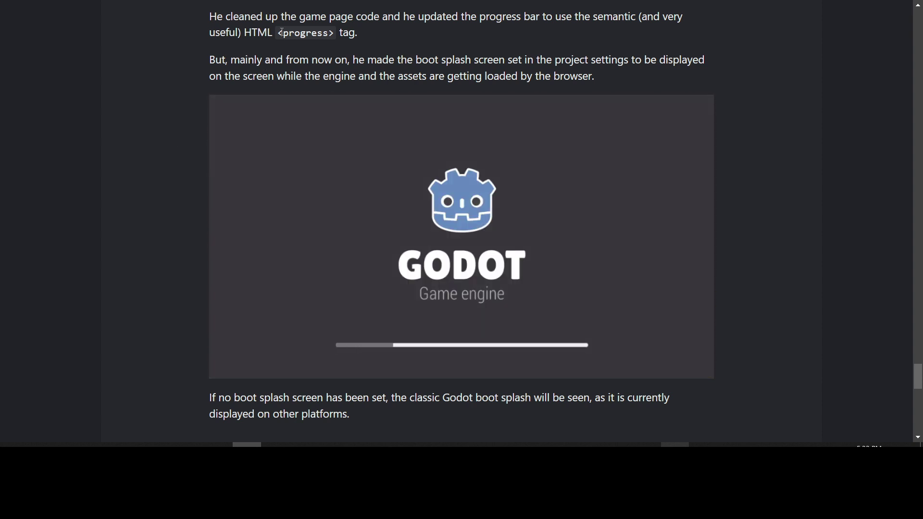
Step: Read through the boot splash GIFs to the Next steps heading, clearing stray text selections
{"action": "left_click_drag", "start_coordinate": [283, 33], "coordinate": [372, 38]}
{"action": "left_click", "coordinate": [157, 100]}
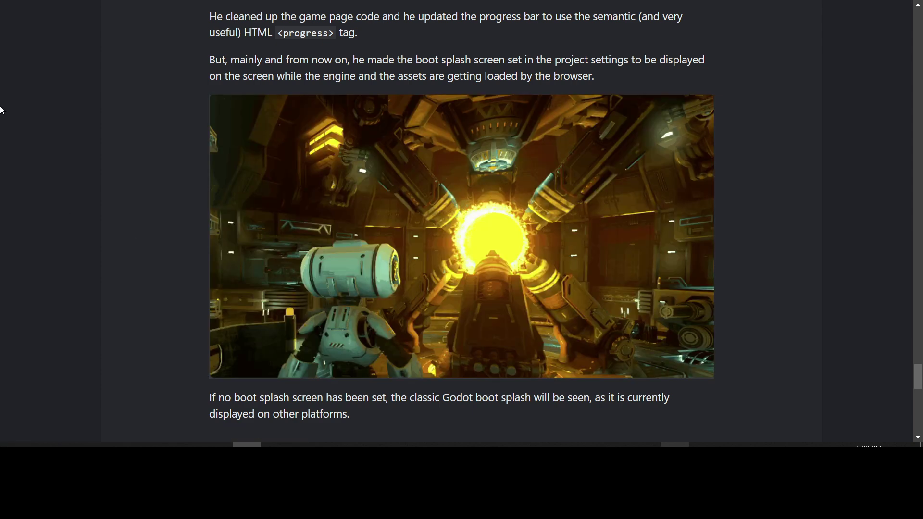
{"action": "scroll", "coordinate": [217, 181], "scroll_direction": "down", "scroll_amount": 5}
{"action": "scroll", "coordinate": [175, 101], "scroll_direction": "up", "scroll_amount": 2}
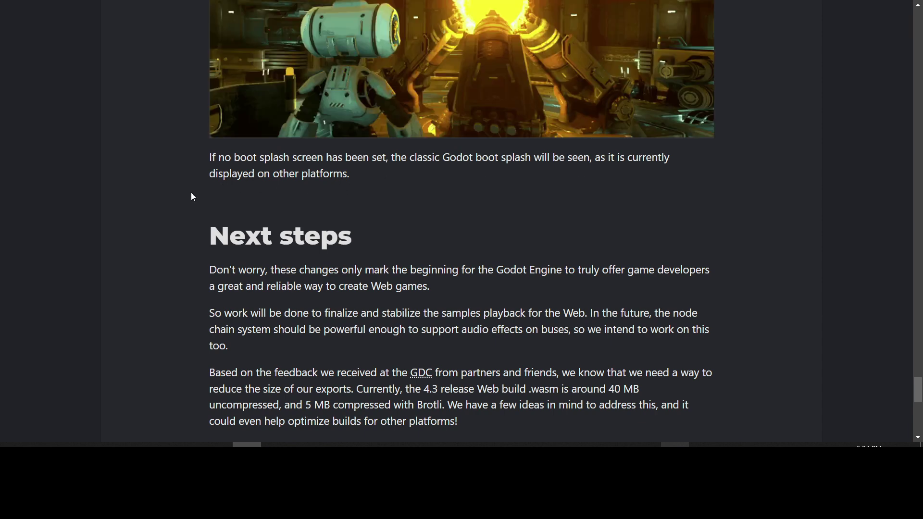
{"action": "scroll", "coordinate": [161, 200], "scroll_direction": "up", "scroll_amount": 3}
{"action": "scroll", "coordinate": [161, 200], "scroll_direction": "down", "scroll_amount": 1}
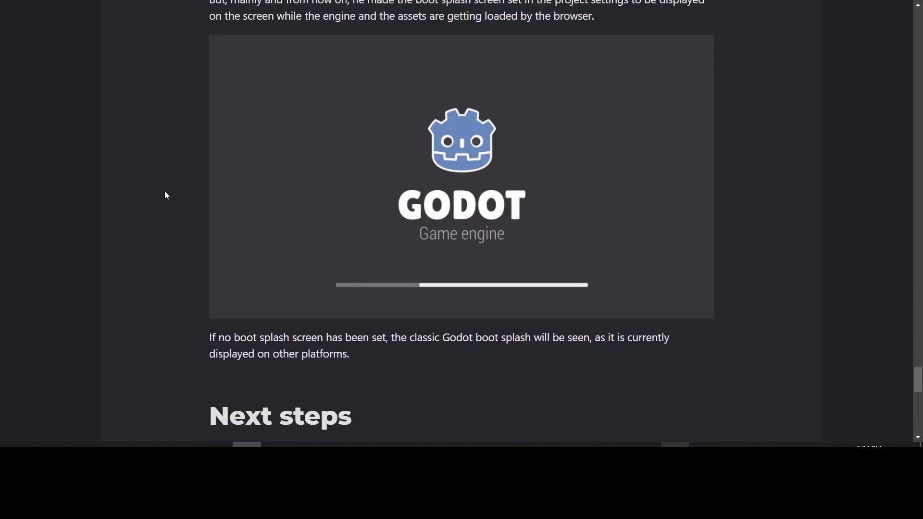
{"action": "scroll", "coordinate": [164, 191], "scroll_direction": "up", "scroll_amount": 1}
{"action": "scroll", "coordinate": [165, 187], "scroll_direction": "down", "scroll_amount": 1}
{"action": "scroll", "coordinate": [165, 158], "scroll_direction": "down", "scroll_amount": 2}
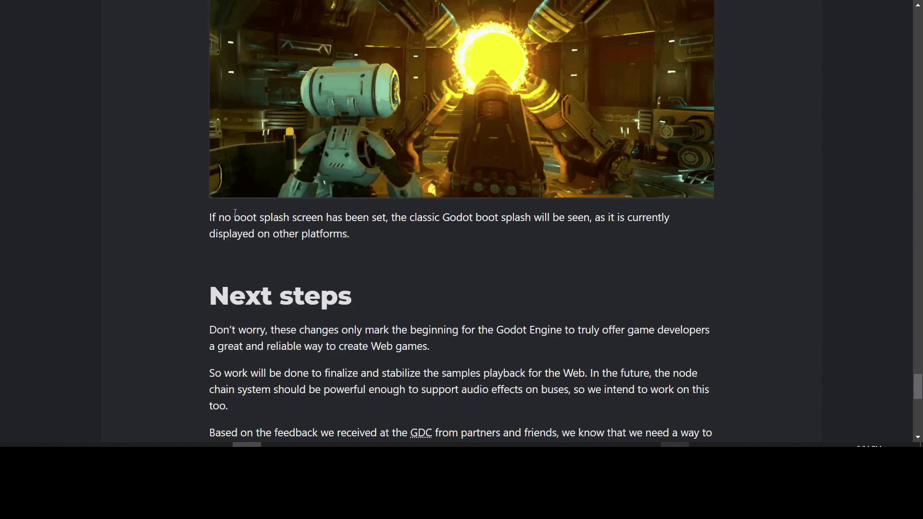
{"action": "left_click_drag", "start_coordinate": [233, 218], "coordinate": [338, 218]}
{"action": "left_click", "coordinate": [168, 218]}
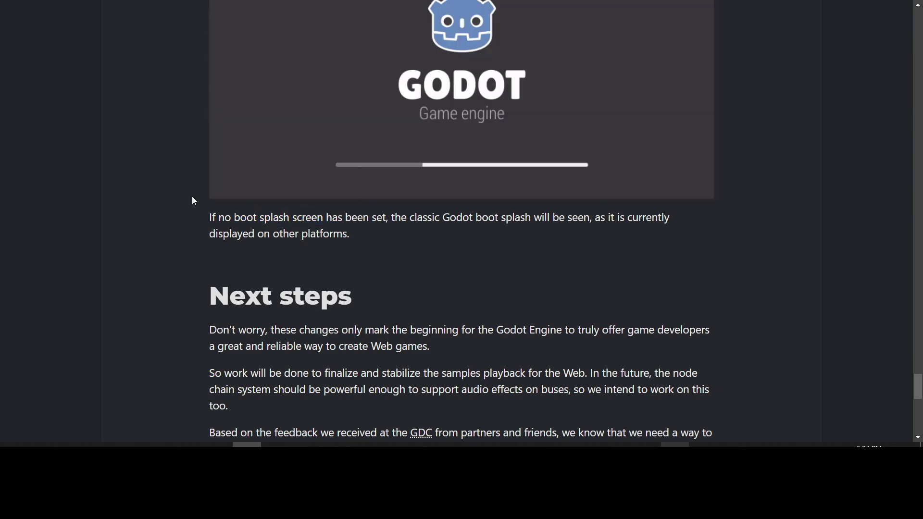
{"action": "scroll", "coordinate": [191, 195], "scroll_direction": "down", "scroll_amount": 3}
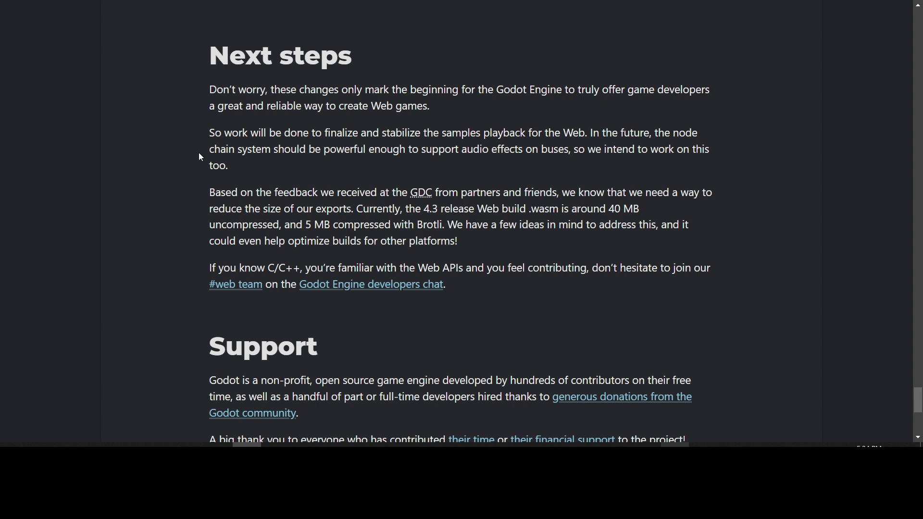
{"action": "scroll", "coordinate": [197, 149], "scroll_direction": "down", "scroll_amount": 2}
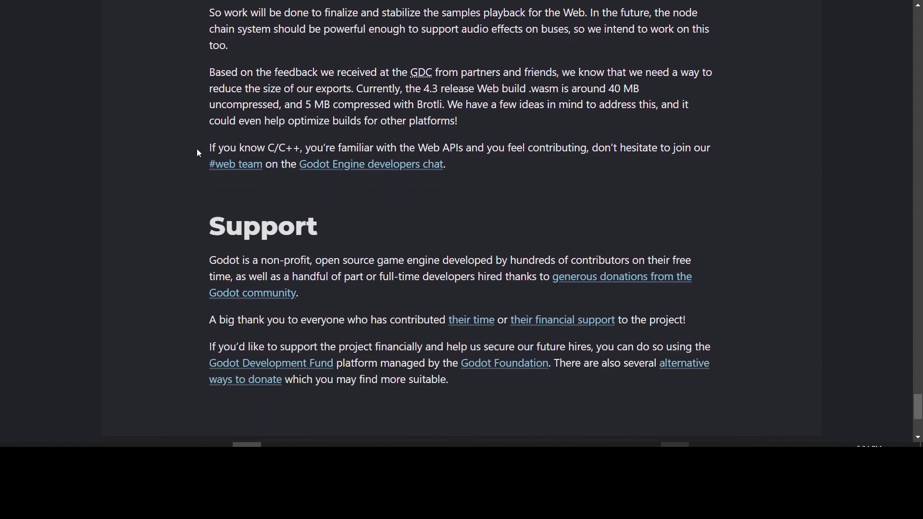
{"action": "scroll", "coordinate": [199, 124], "scroll_direction": "up", "scroll_amount": 1}
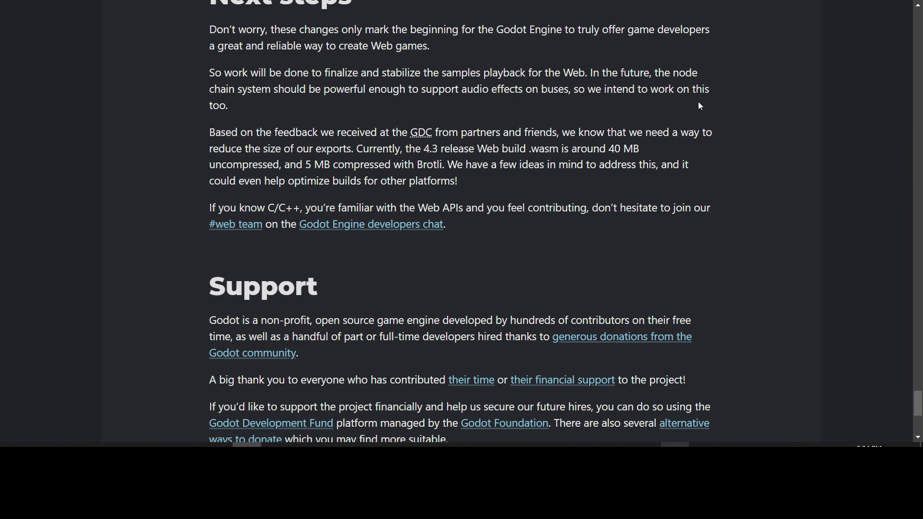
{"action": "scroll", "coordinate": [192, 174], "scroll_direction": "down", "scroll_amount": 1}
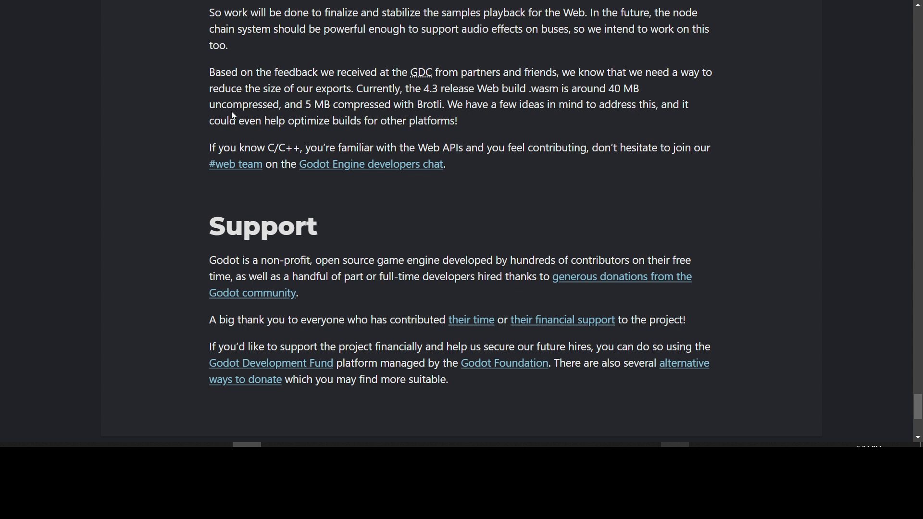
{"action": "scroll", "coordinate": [199, 116], "scroll_direction": "down", "scroll_amount": 2}
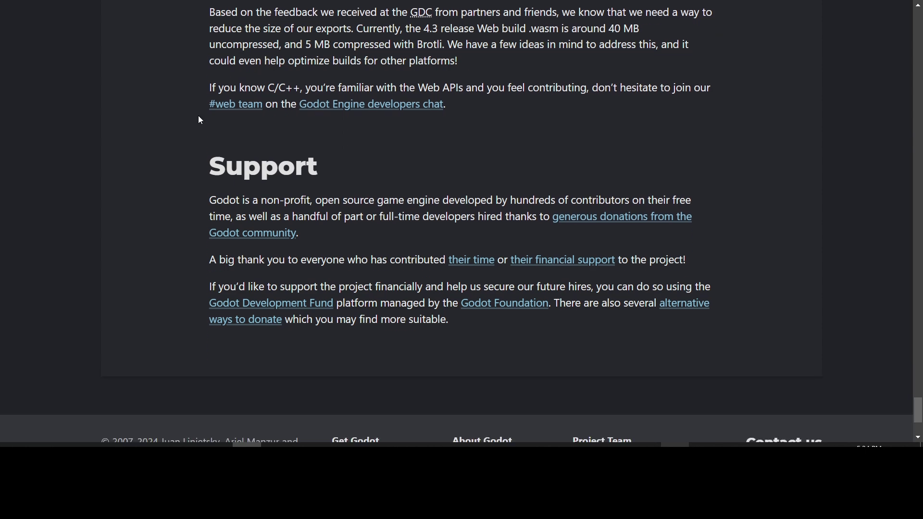
{"action": "scroll", "coordinate": [199, 115], "scroll_direction": "up", "scroll_amount": 1}
{"action": "scroll", "coordinate": [198, 117], "scroll_direction": "down", "scroll_amount": 1}
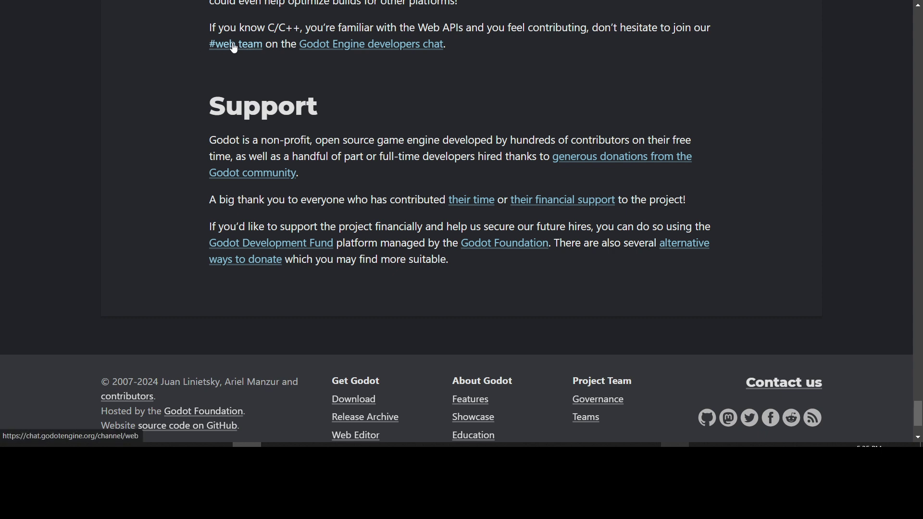
Step: Right-click the Godot Engine developers chat link below the article's Support section
{"action": "right_click", "coordinate": [355, 48]}
{"action": "left_click", "coordinate": [393, 57]}
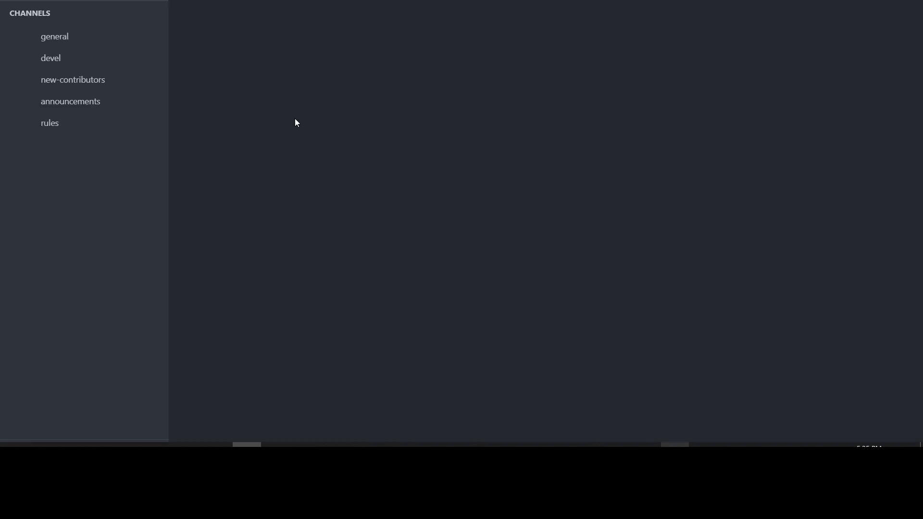
{"action": "left_click", "coordinate": [189, 69]}
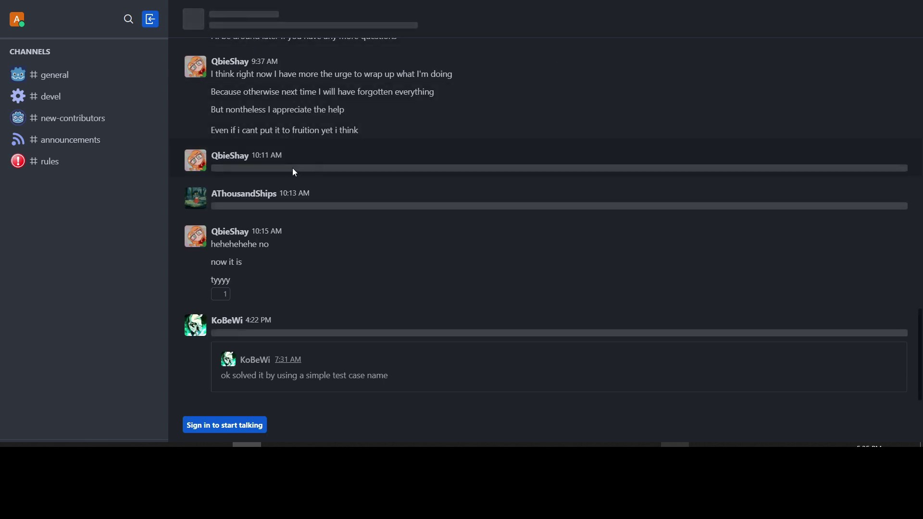
{"action": "scroll", "coordinate": [293, 168], "scroll_direction": "up", "scroll_amount": 3}
{"action": "scroll", "coordinate": [287, 134], "scroll_direction": "down", "scroll_amount": 3}
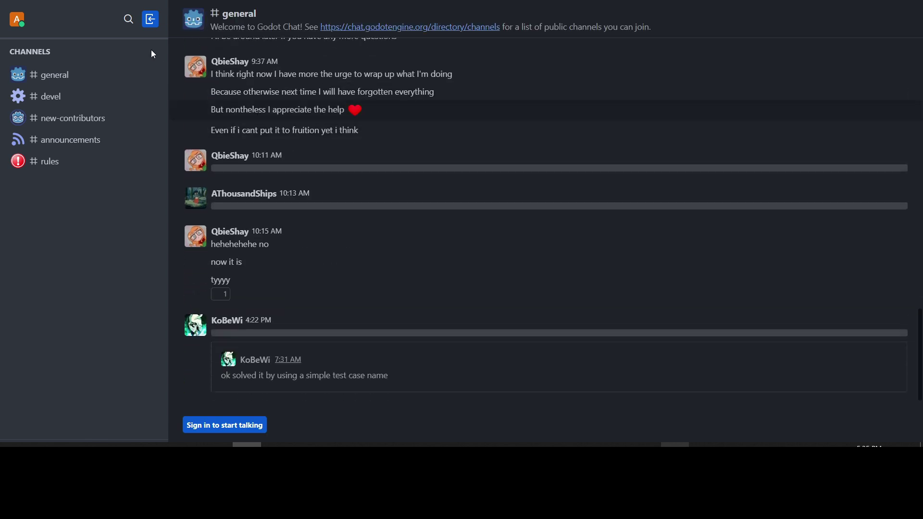
{"action": "key", "text": "alt+Left"}
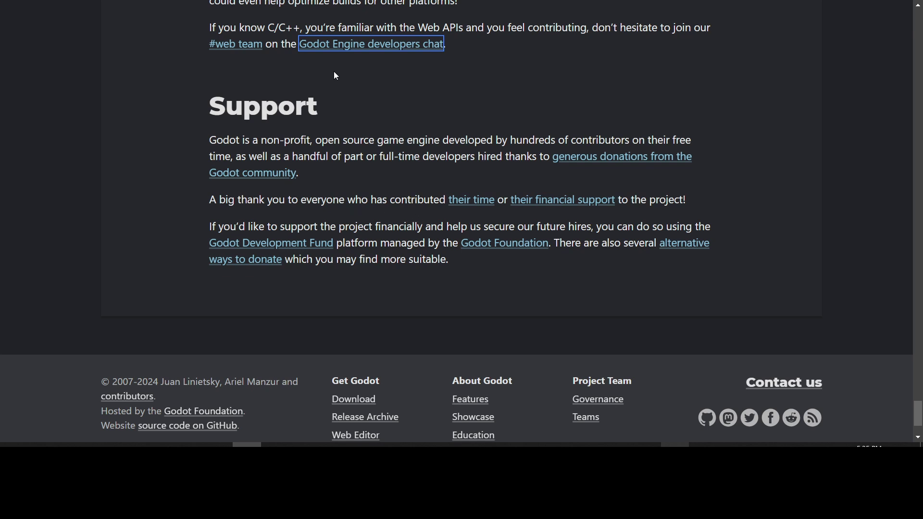
Step: Click the article page to start following the Catburglar credit to itch.io
{"action": "left_click", "coordinate": [237, 43]}
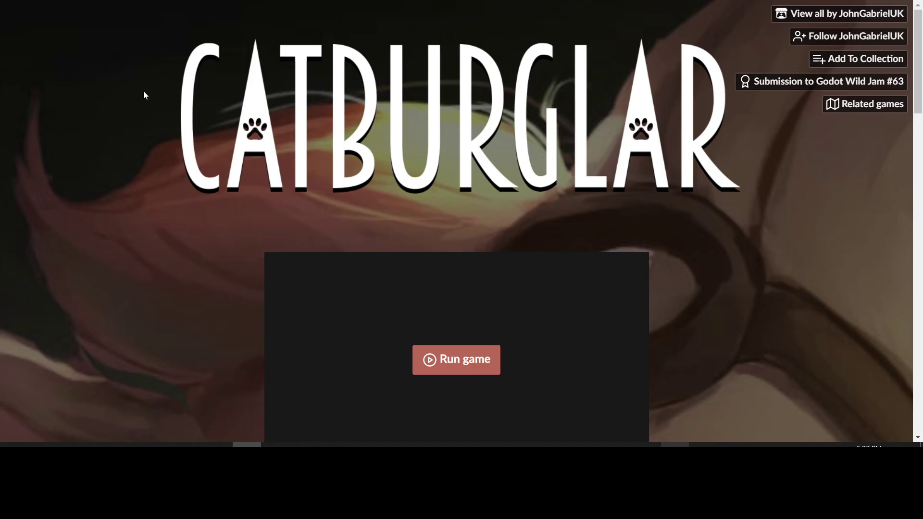
{"action": "scroll", "coordinate": [163, 100], "scroll_direction": "down", "scroll_amount": 3}
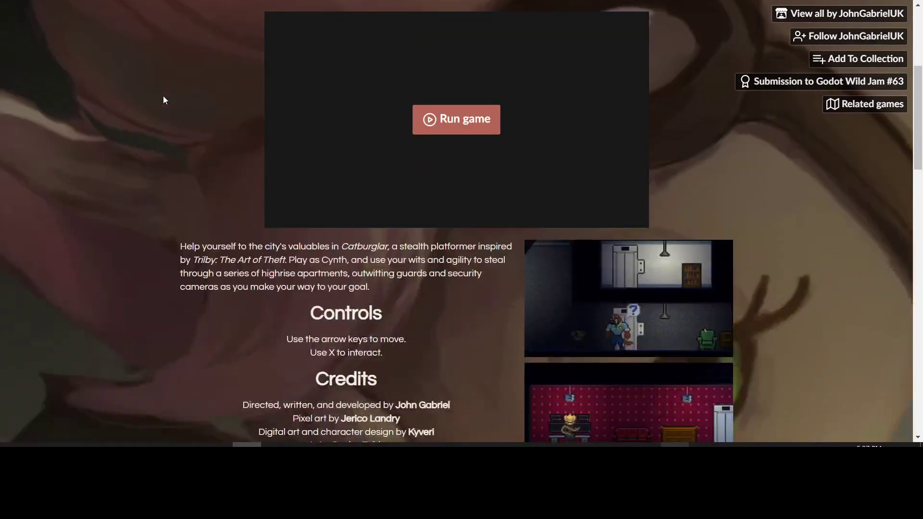
{"action": "scroll", "coordinate": [164, 97], "scroll_direction": "up", "scroll_amount": 2}
{"action": "scroll", "coordinate": [163, 96], "scroll_direction": "down", "scroll_amount": 3}
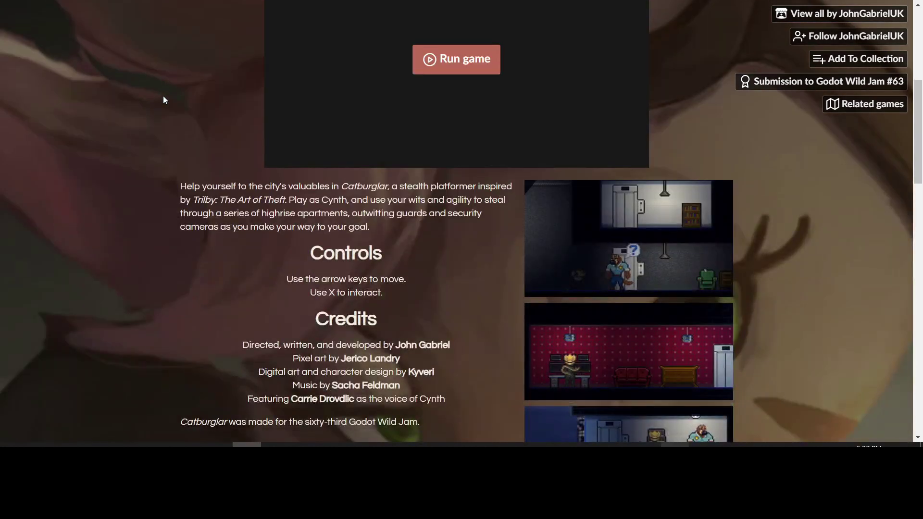
{"action": "scroll", "coordinate": [164, 96], "scroll_direction": "down", "scroll_amount": 2}
{"action": "scroll", "coordinate": [163, 96], "scroll_direction": "down", "scroll_amount": 3}
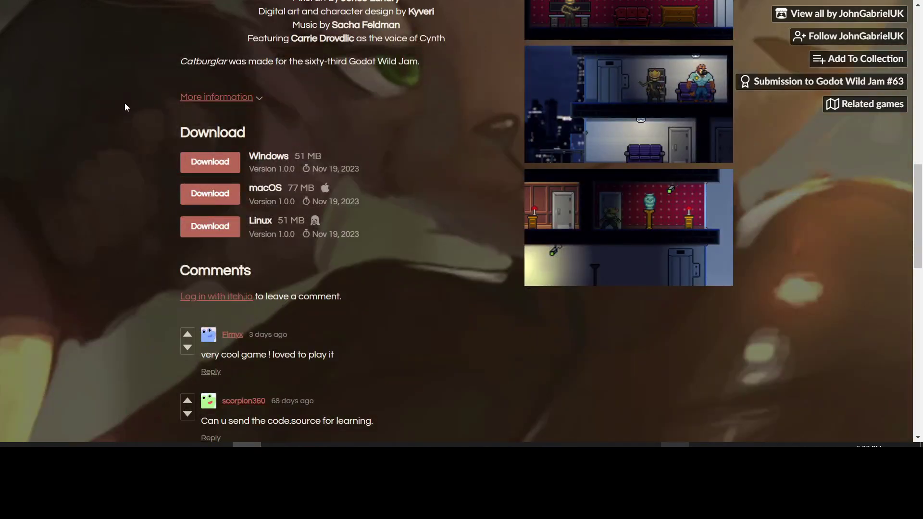
{"action": "scroll", "coordinate": [125, 104], "scroll_direction": "up", "scroll_amount": 2}
{"action": "scroll", "coordinate": [125, 103], "scroll_direction": "up", "scroll_amount": 2}
{"action": "scroll", "coordinate": [125, 104], "scroll_direction": "up", "scroll_amount": 1}
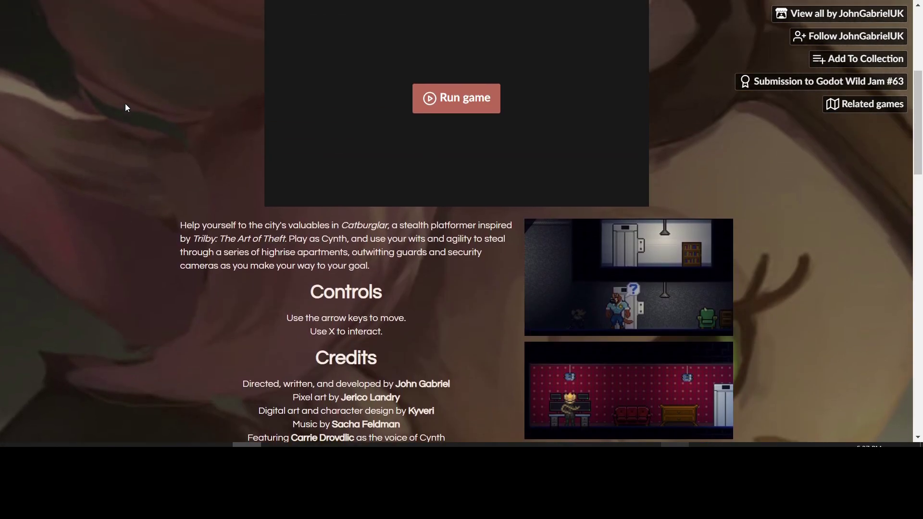
{"action": "scroll", "coordinate": [125, 103], "scroll_direction": "up", "scroll_amount": 2}
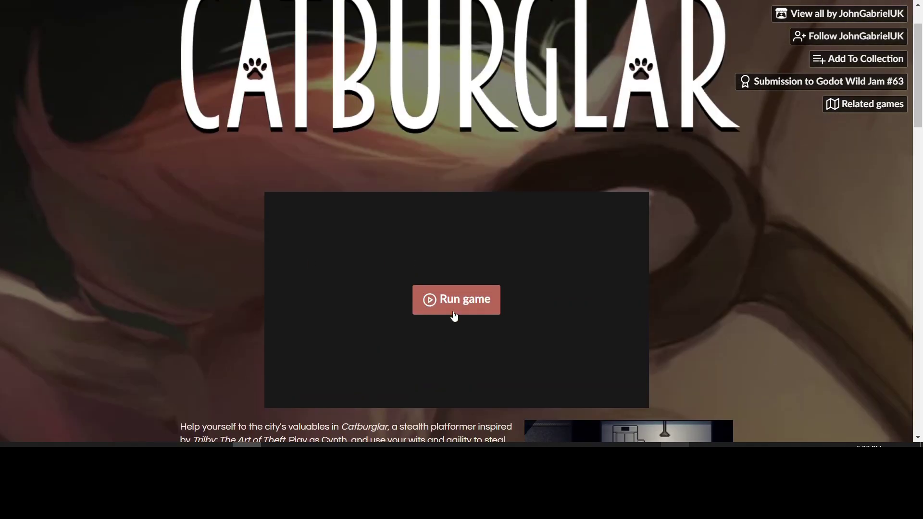